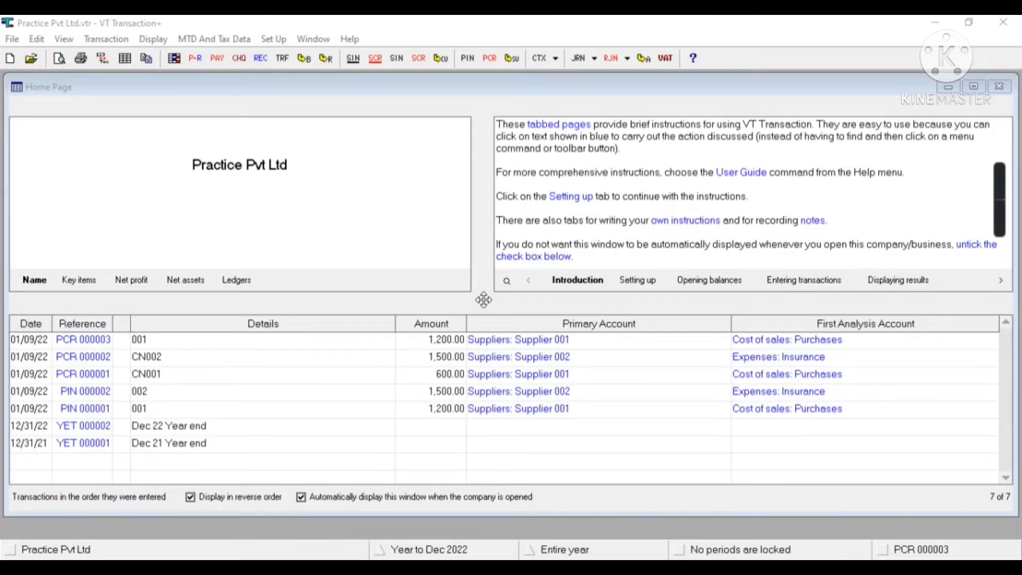
Start a sales invoice from the transaction types list, then close it.
click(106, 41)
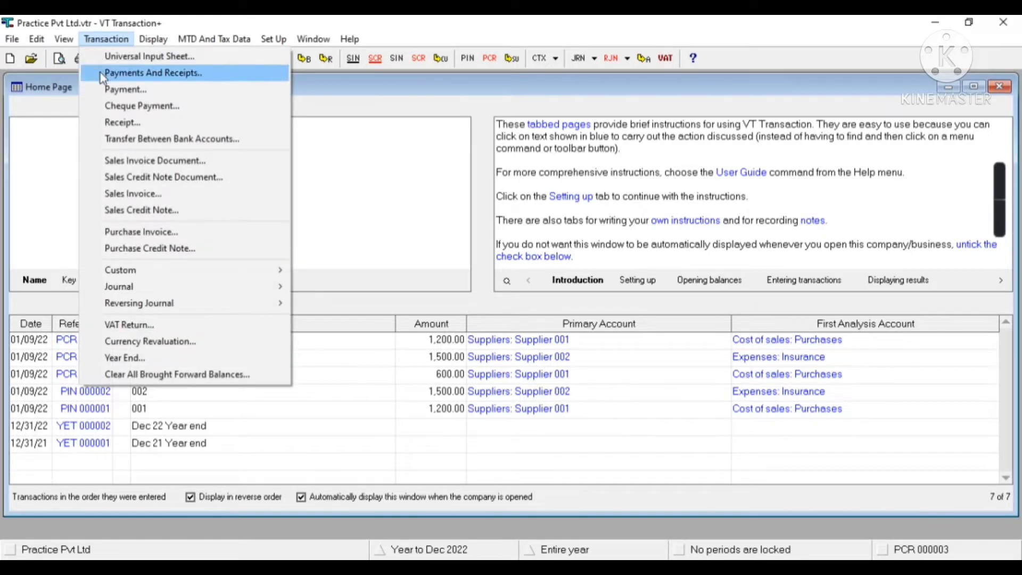
click(228, 195)
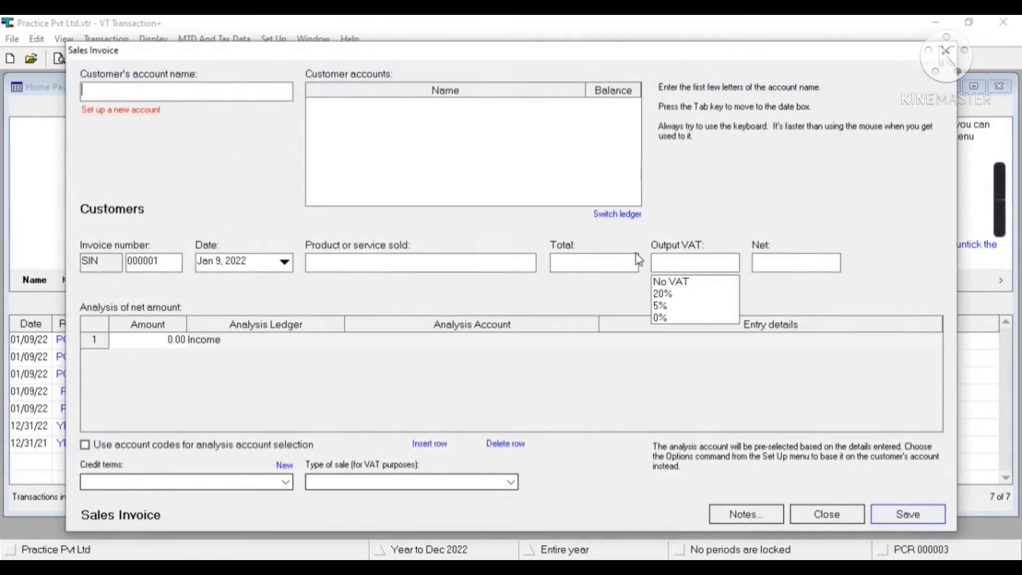
click(947, 52)
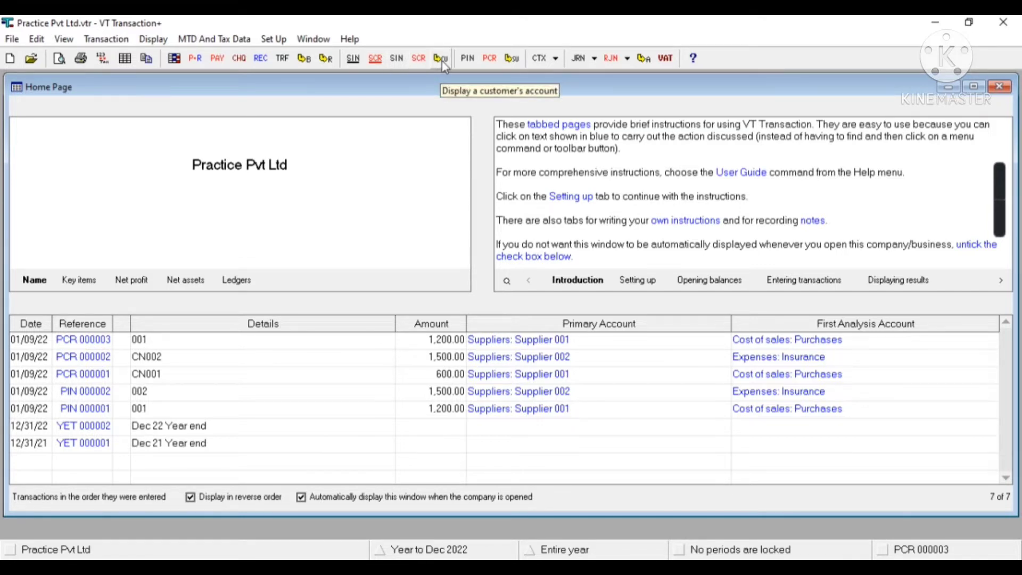
Open a new sales invoice and set up a new customer account named Customer 001.
click(402, 58)
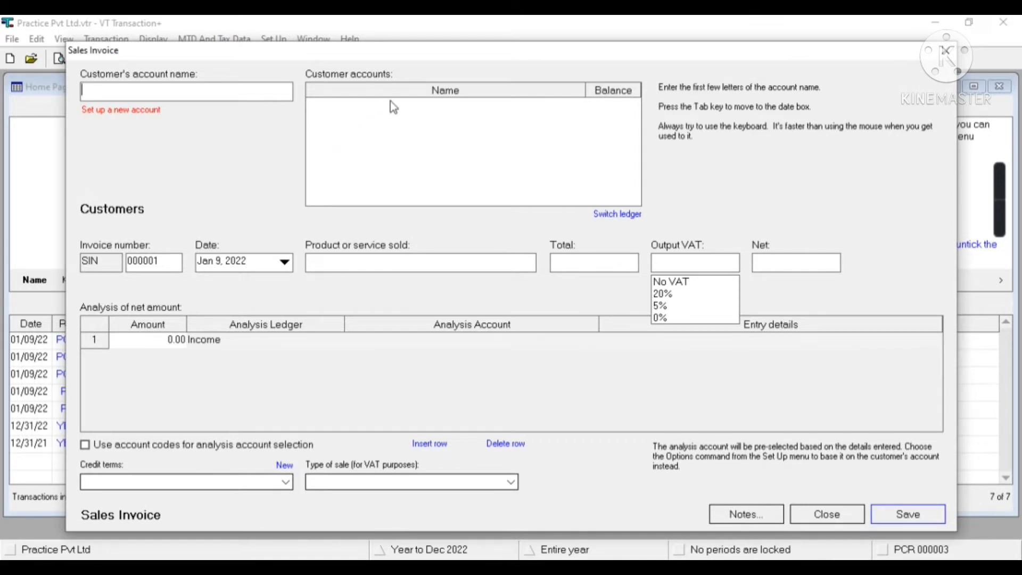
click(157, 110)
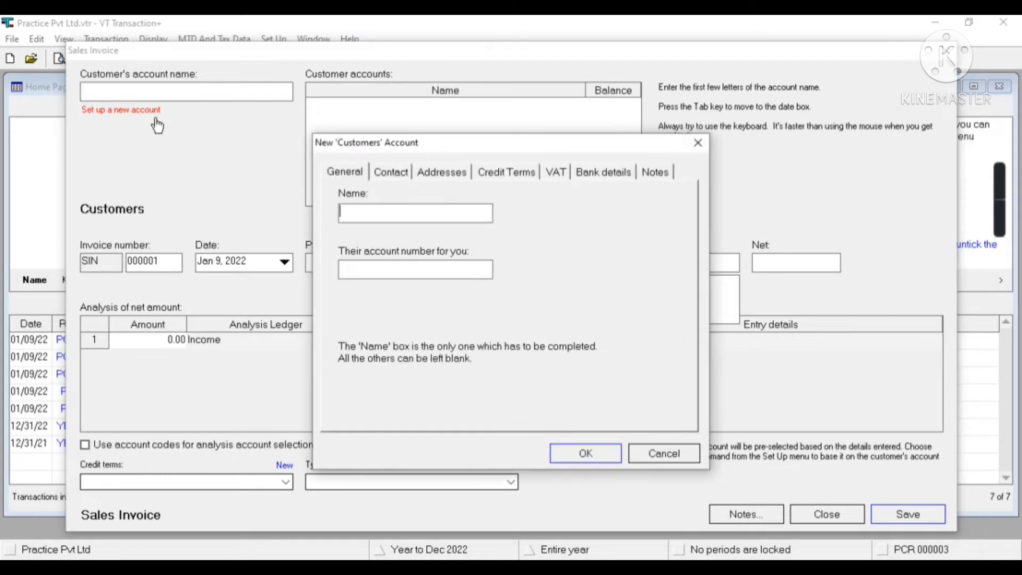
text(Customer 001)
Review Customer 001's contact, address, credit, VAT, bank and notes details, then confirm the account.
click(383, 173)
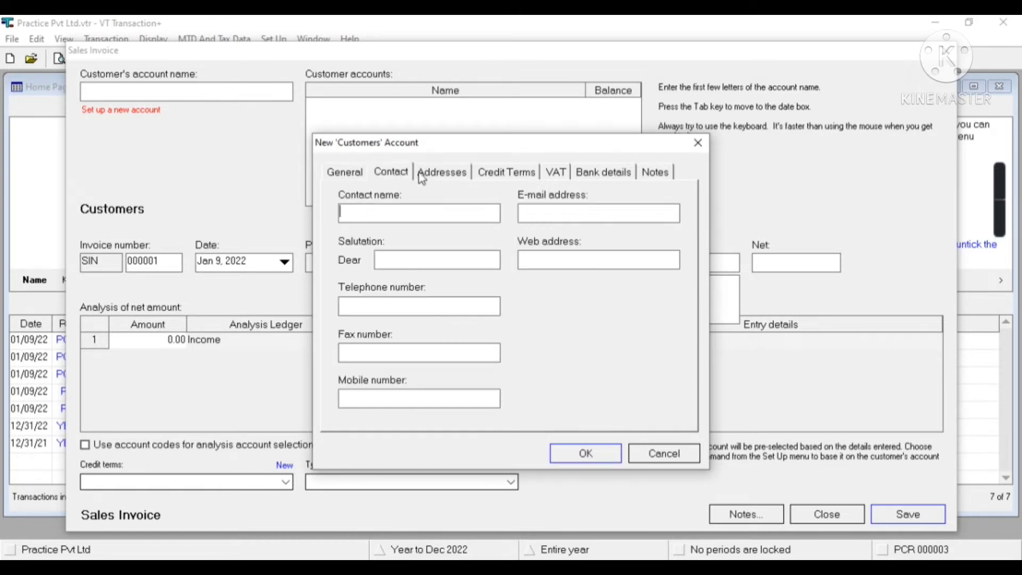
click(448, 176)
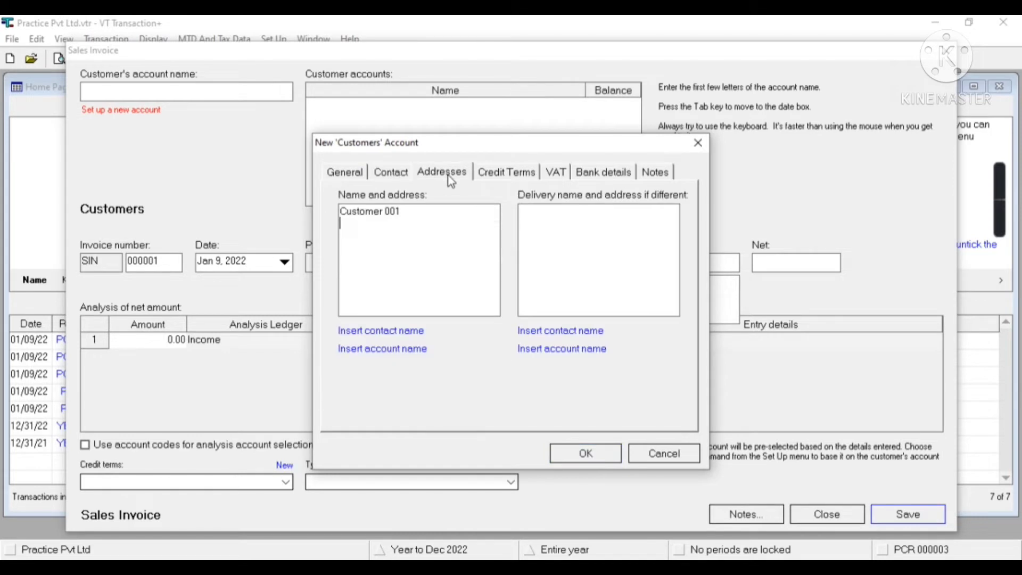
click(488, 173)
click(558, 179)
click(599, 178)
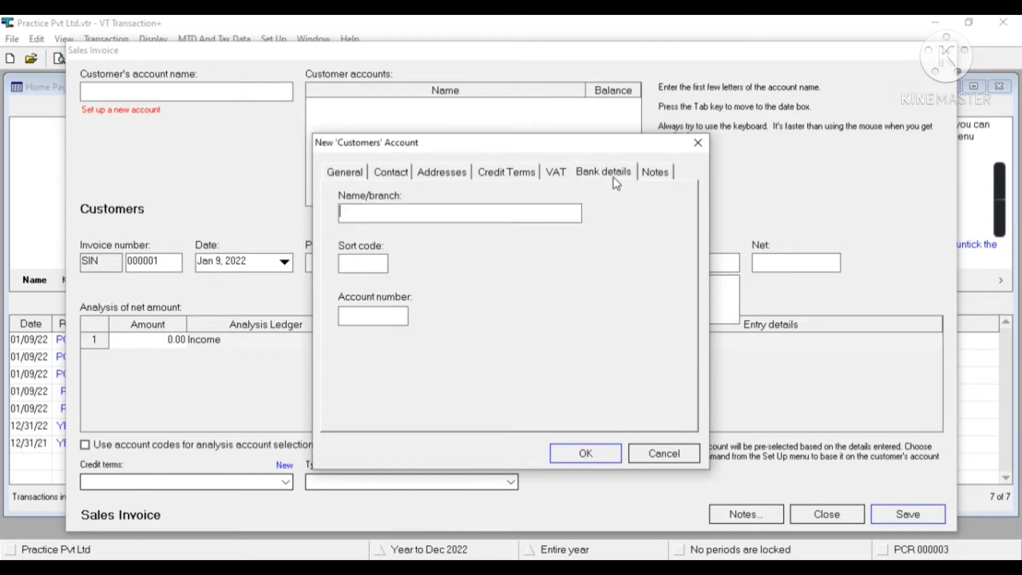
click(647, 178)
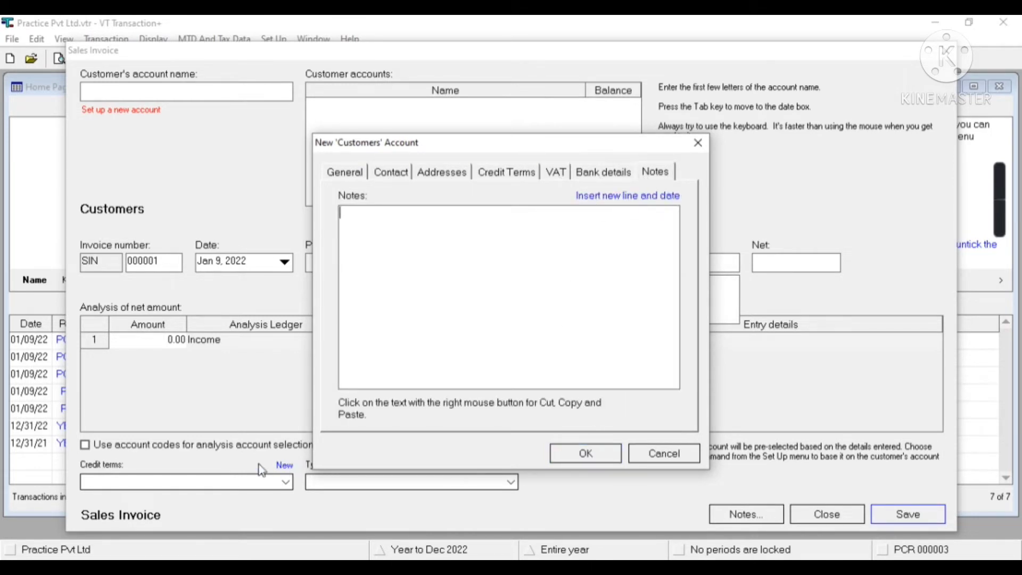
click(606, 461)
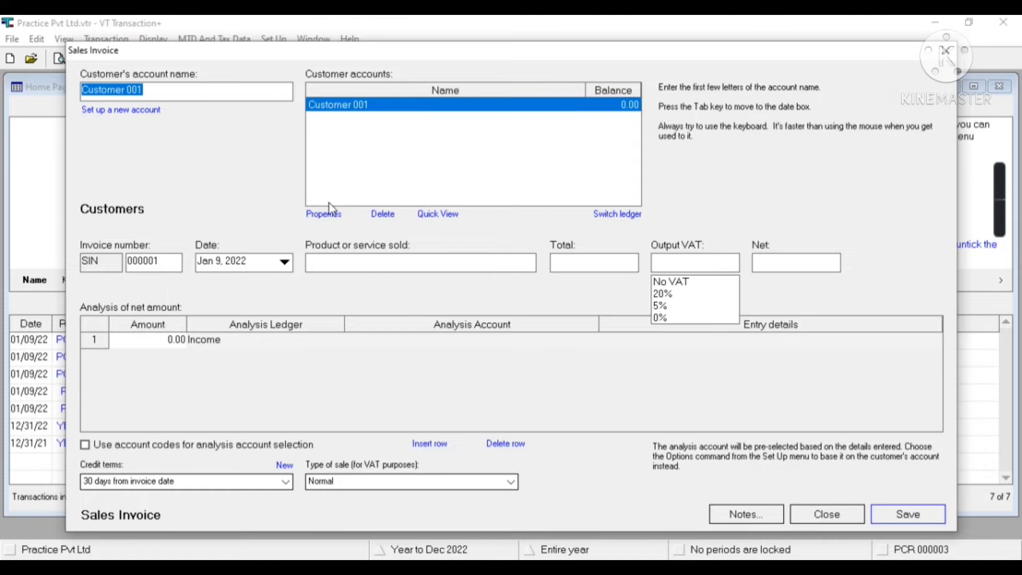
click(332, 218)
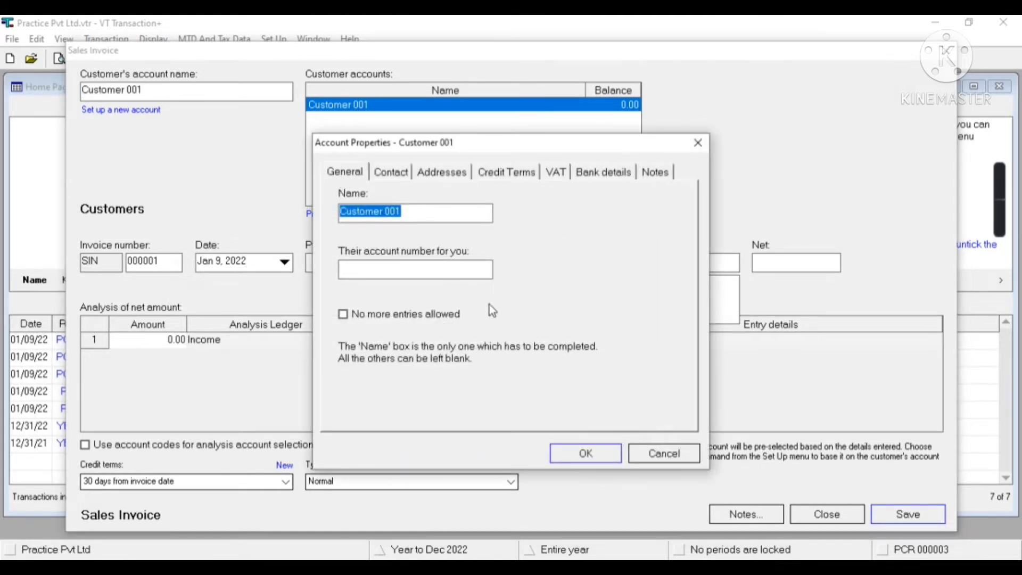
click(664, 453)
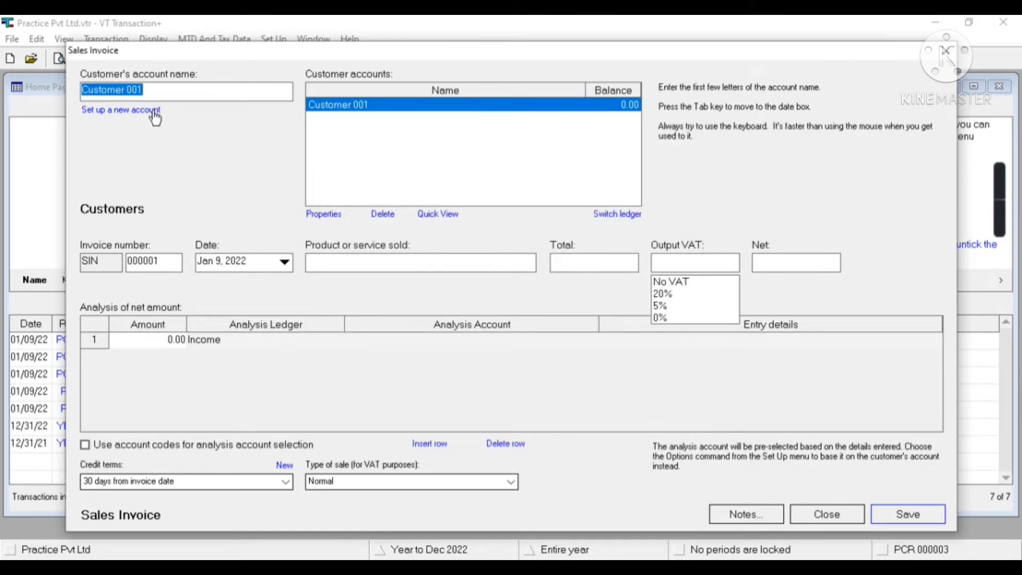
Enter product 'Sales' with a 12000 total and 20% output VAT.
key(Tab)
click(209, 264)
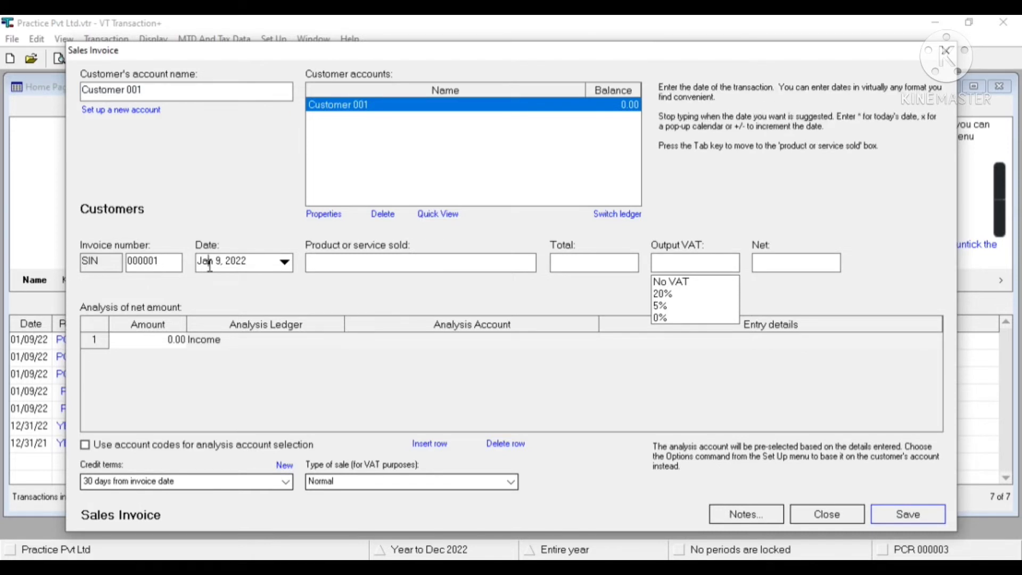
click(350, 264)
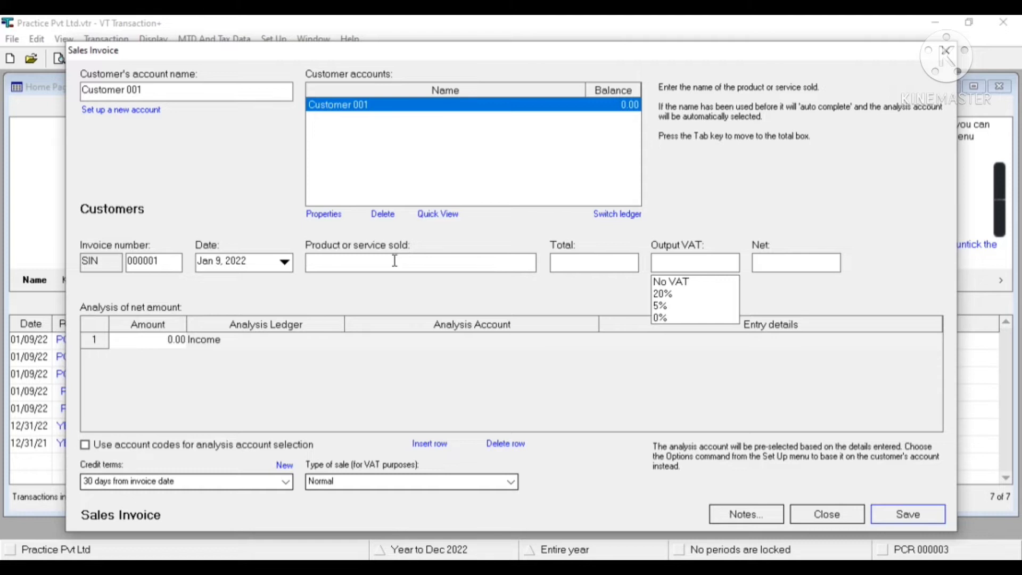
text(Sales)
key(Tab)
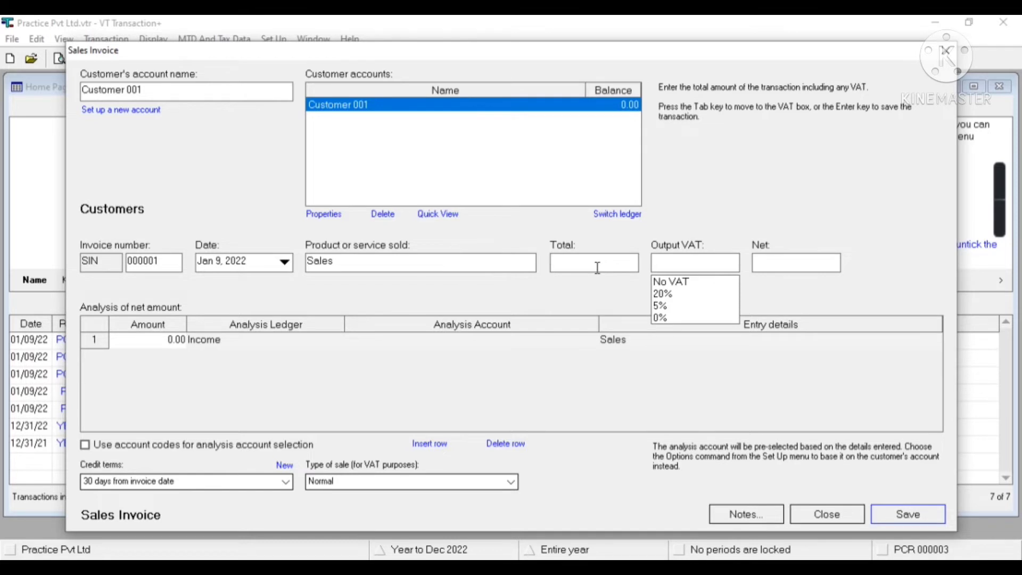
text(12000)
click(705, 294)
click(720, 263)
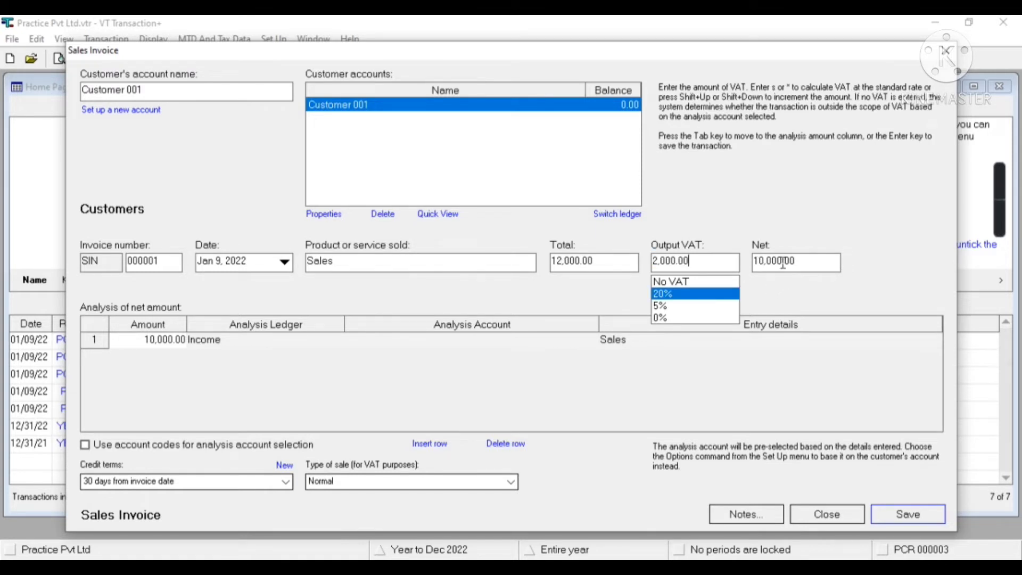
Pick the Income ledger for row 1 and create an Income account called 'Other Sales'.
click(214, 335)
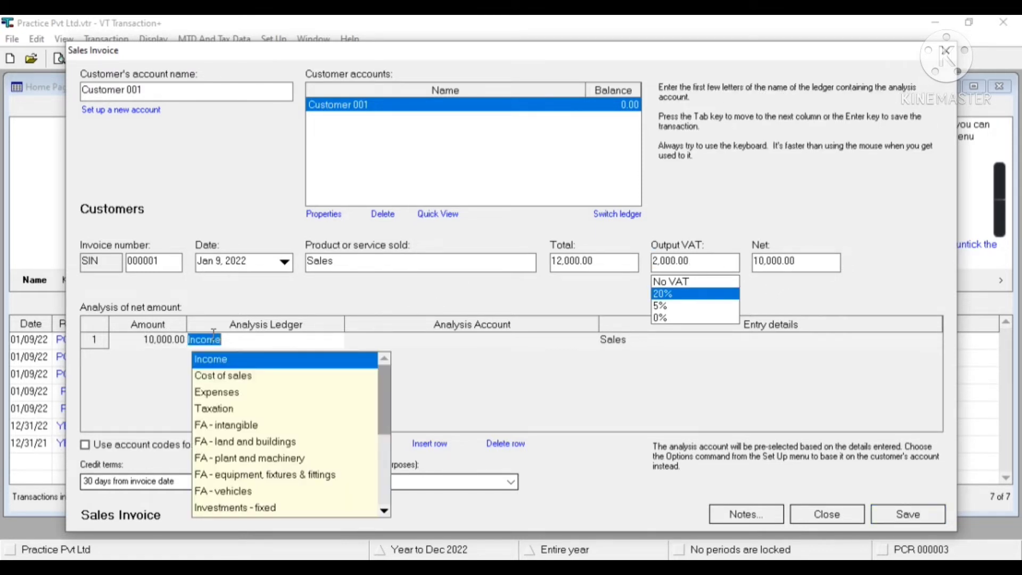
click(228, 360)
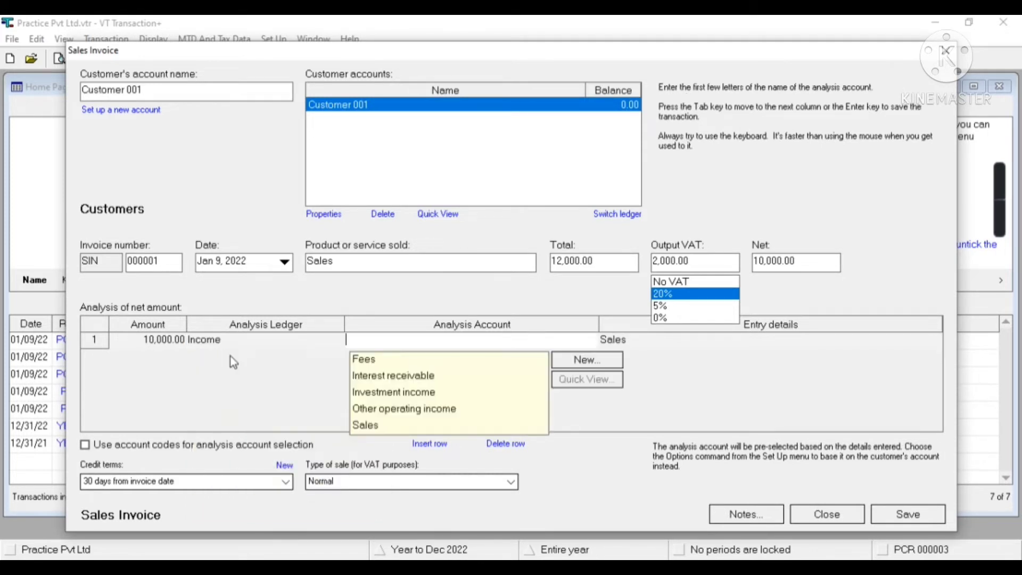
click(594, 360)
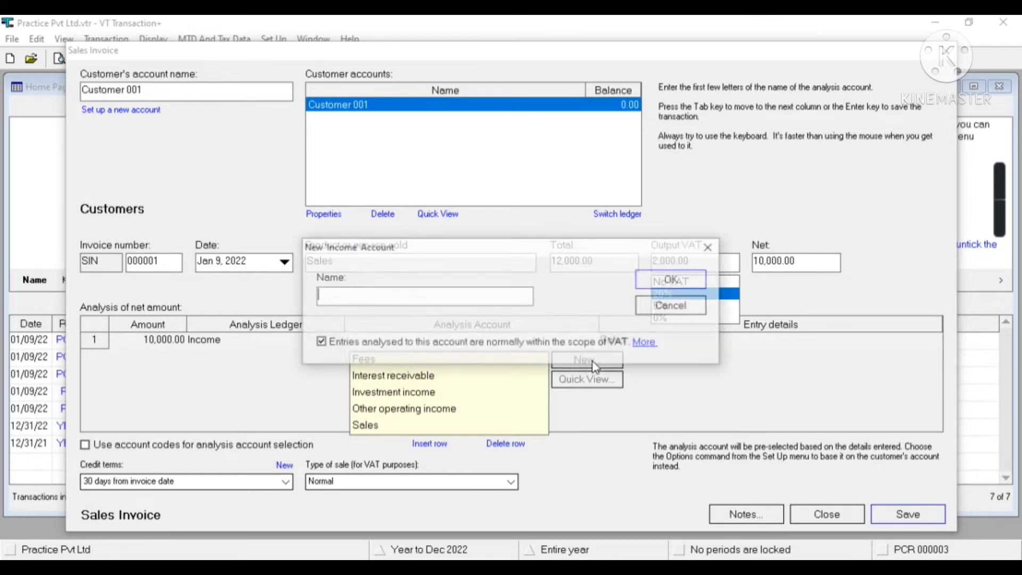
text(O)
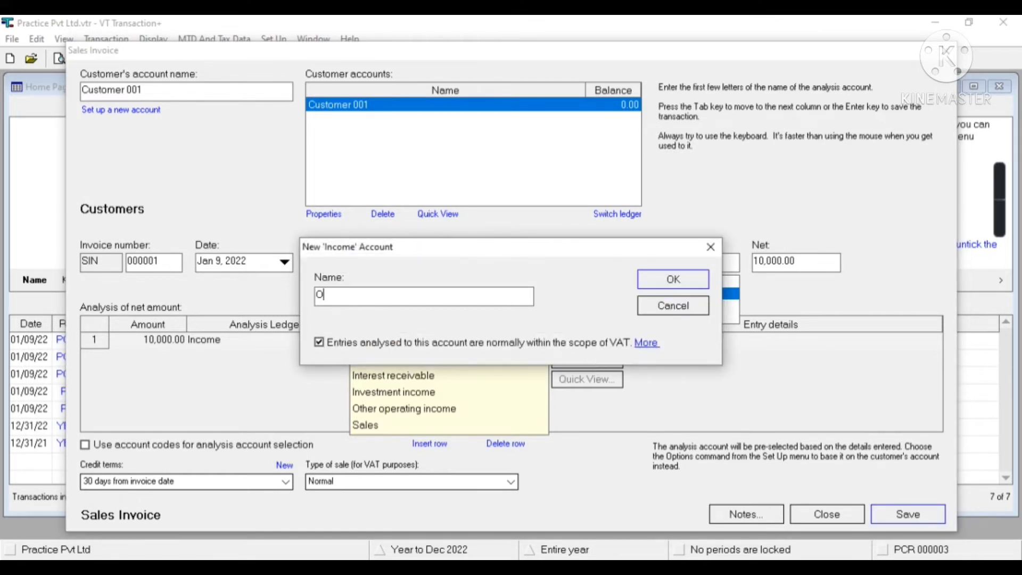
text(ther Sales)
click(686, 278)
Analyse row 1 to Income: Sales, describe it 'BEING SALES MADE', and save the invoice.
scroll(420, 407, down, 1)
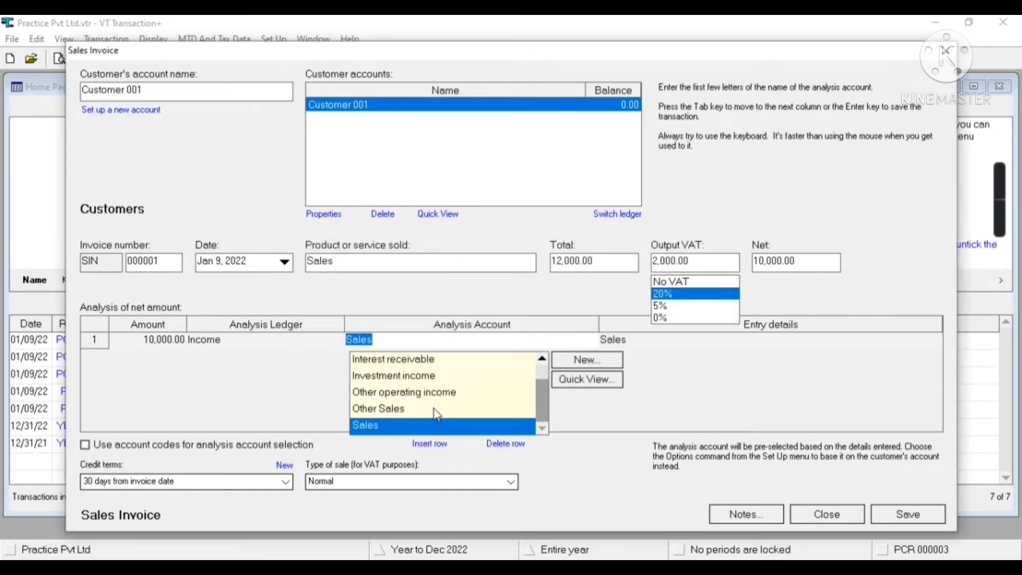
click(251, 343)
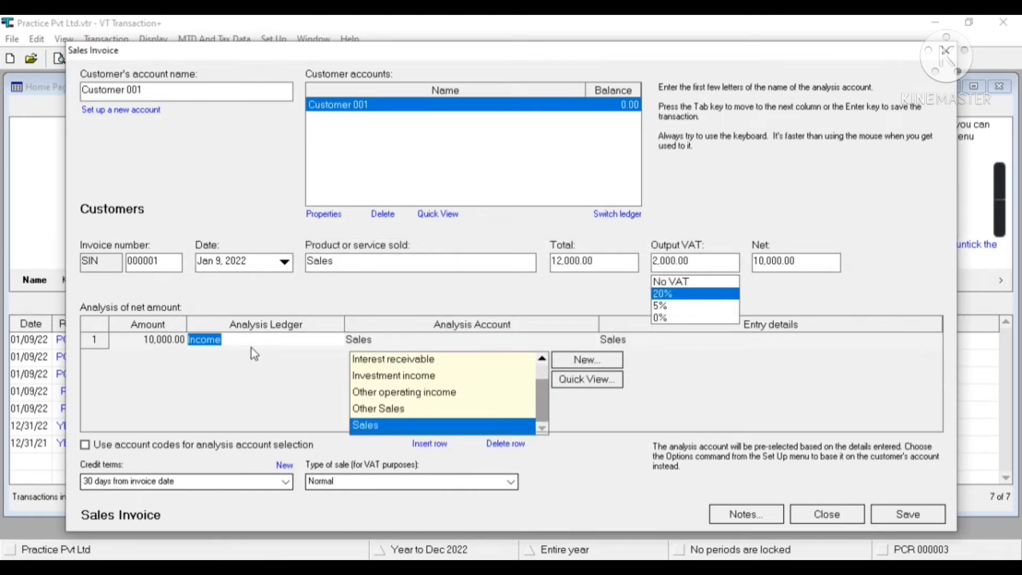
click(289, 355)
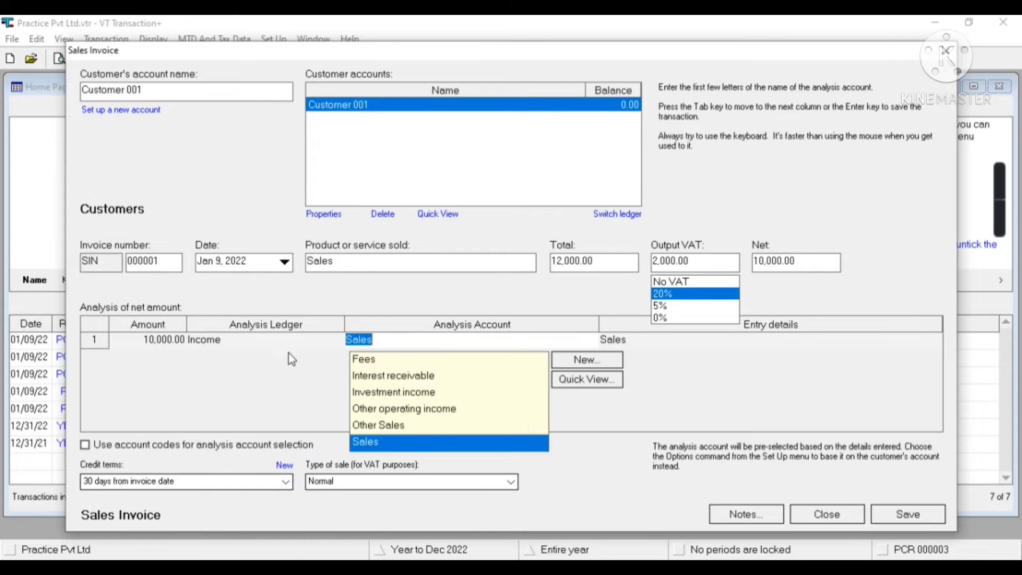
click(405, 440)
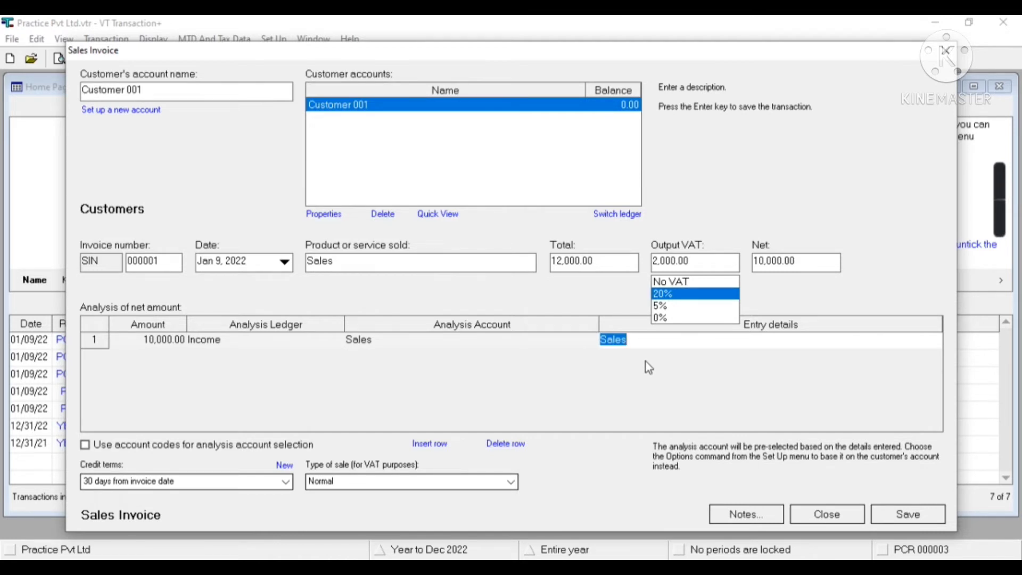
text(BEING SALE)
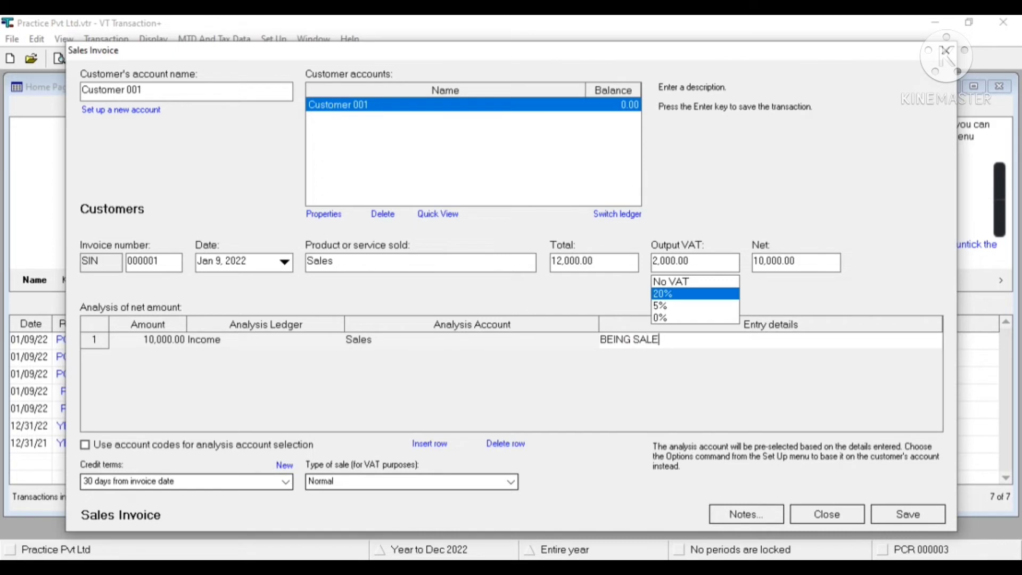
text(S MADE)
click(899, 513)
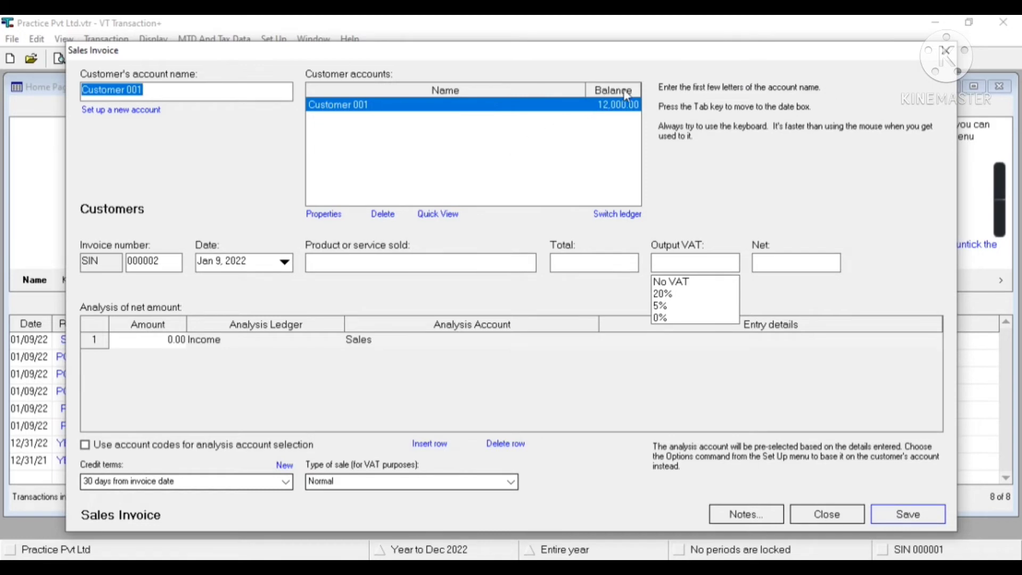
Close the invoice and check Customer 001's 12,000.00 balance in the customer account list.
click(946, 50)
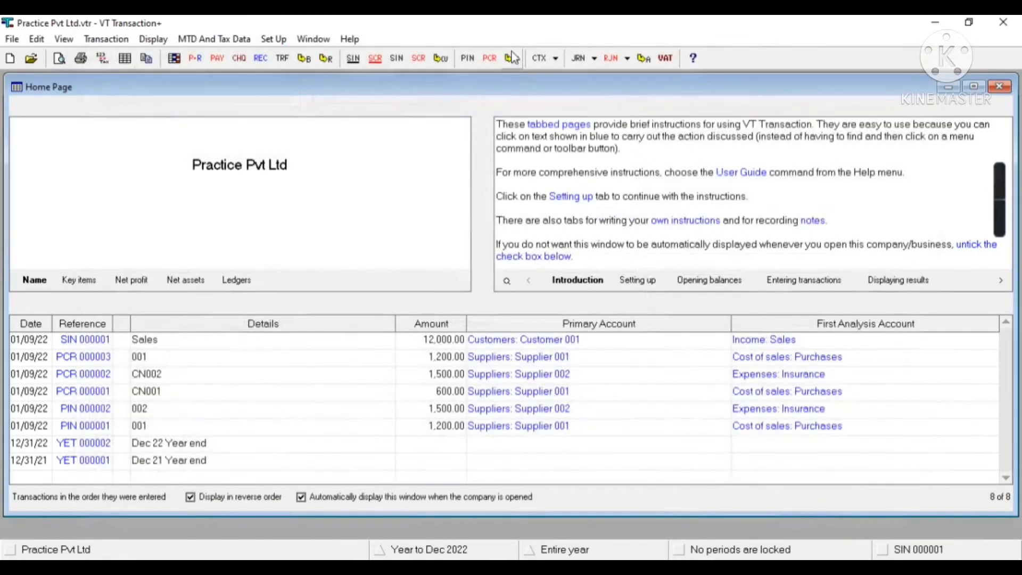
click(446, 57)
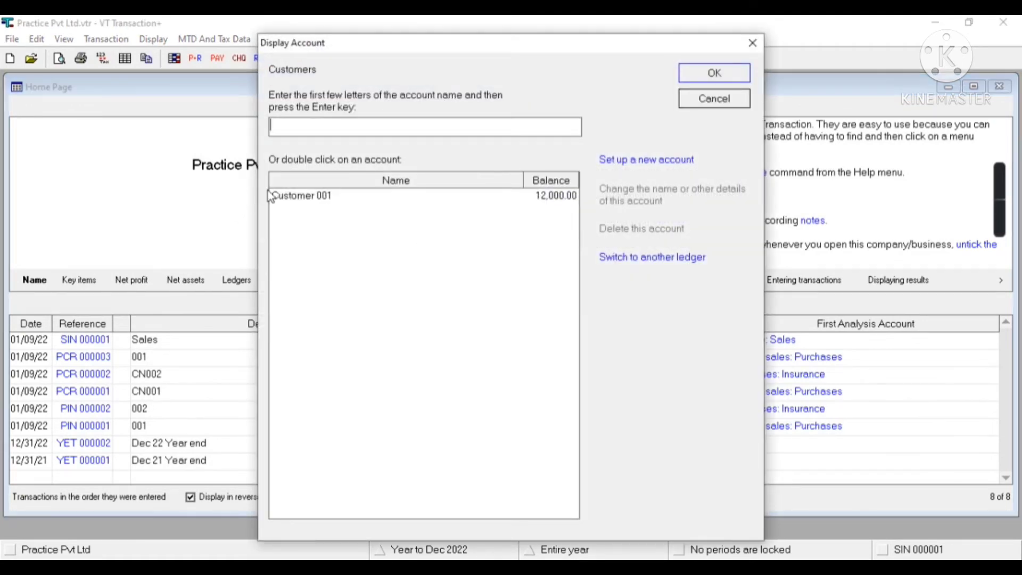
click(518, 197)
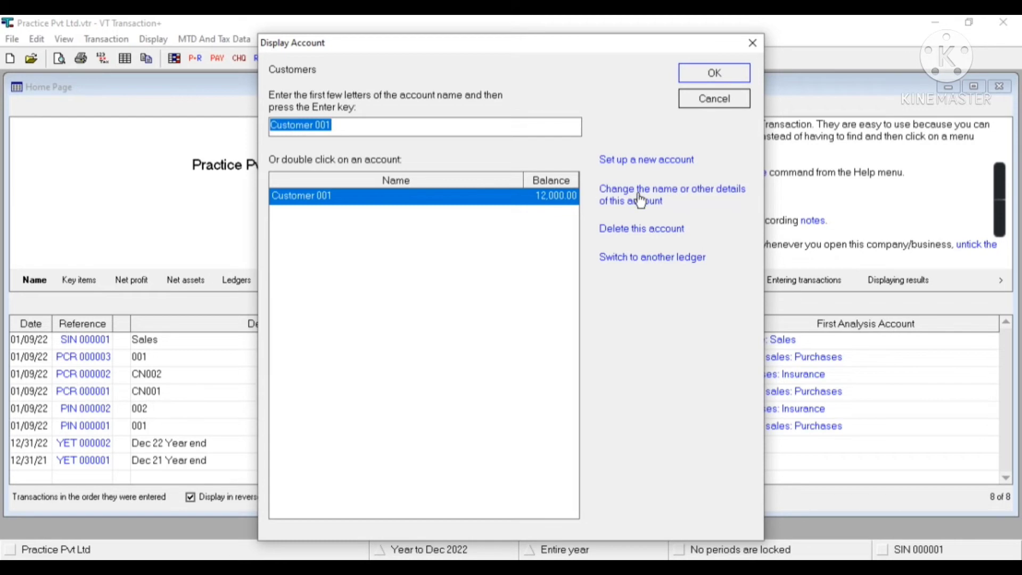
click(724, 101)
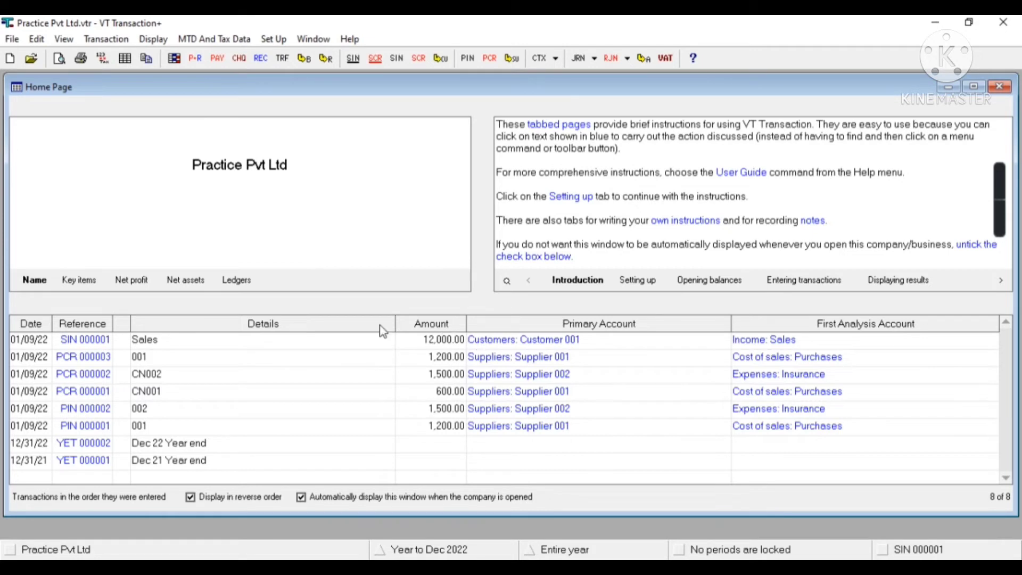
click(92, 343)
click(93, 346)
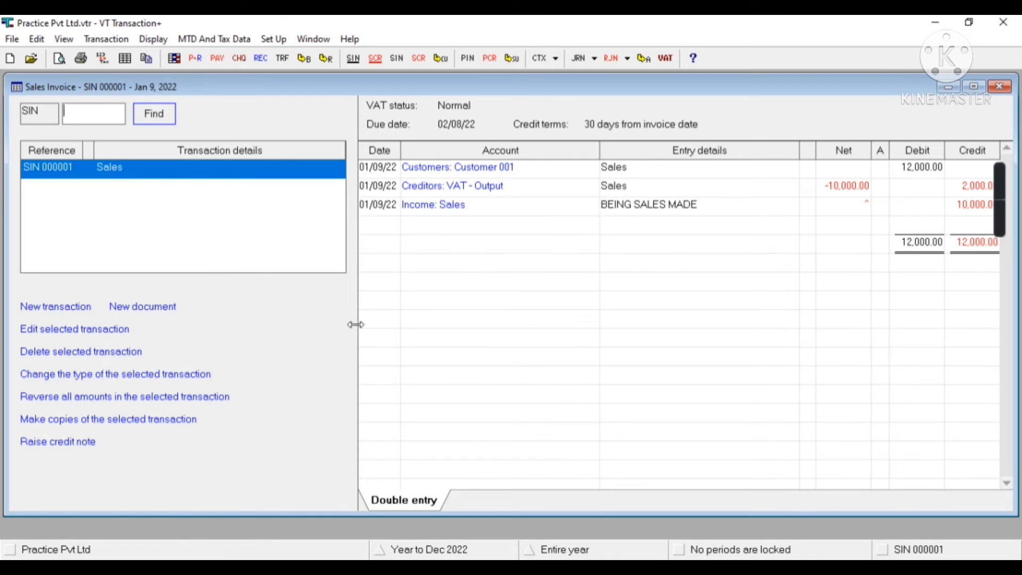
click(1000, 87)
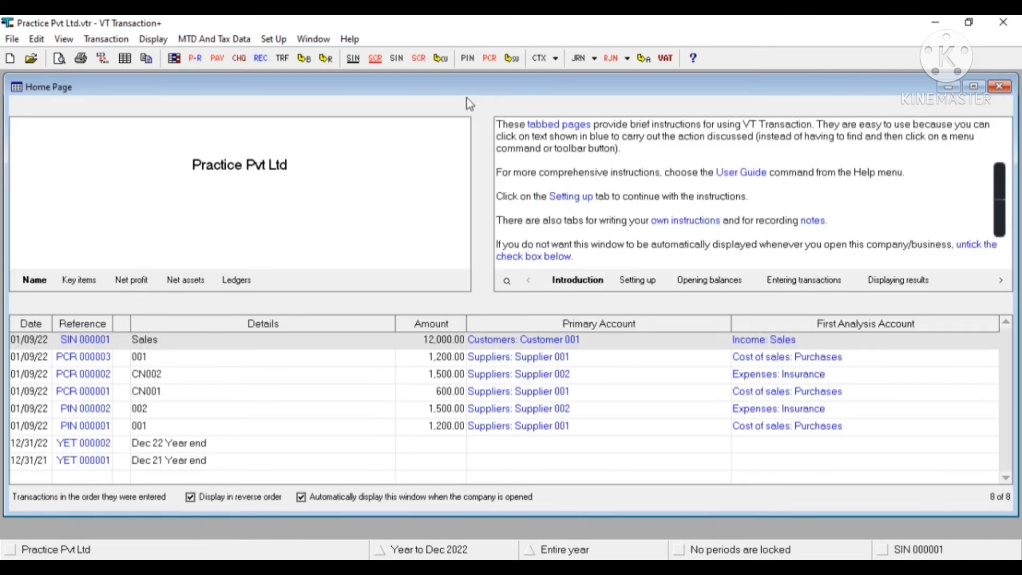
Open a new sales invoice and create a customer account named 'CUSTOMER 002'.
click(395, 63)
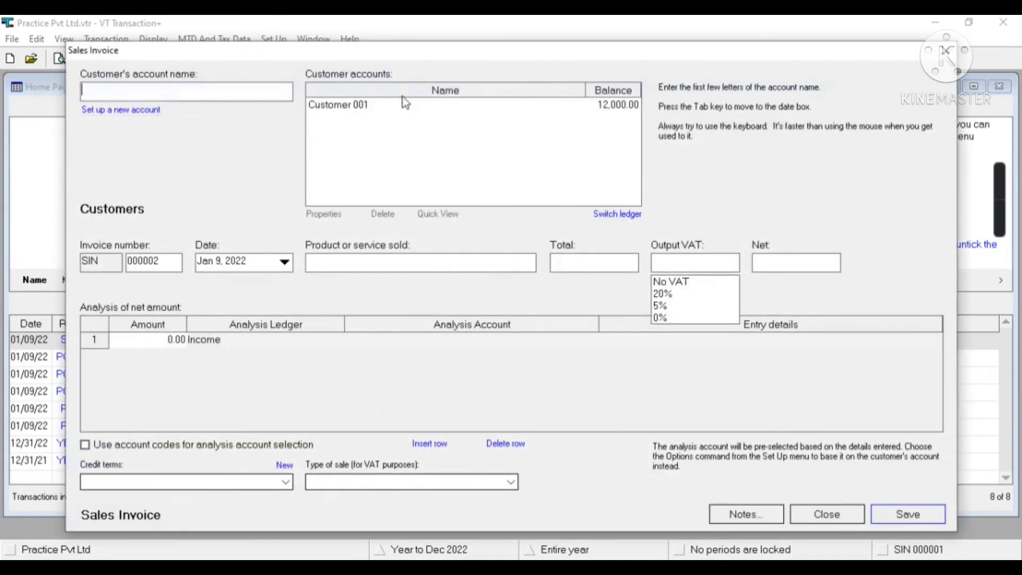
click(148, 112)
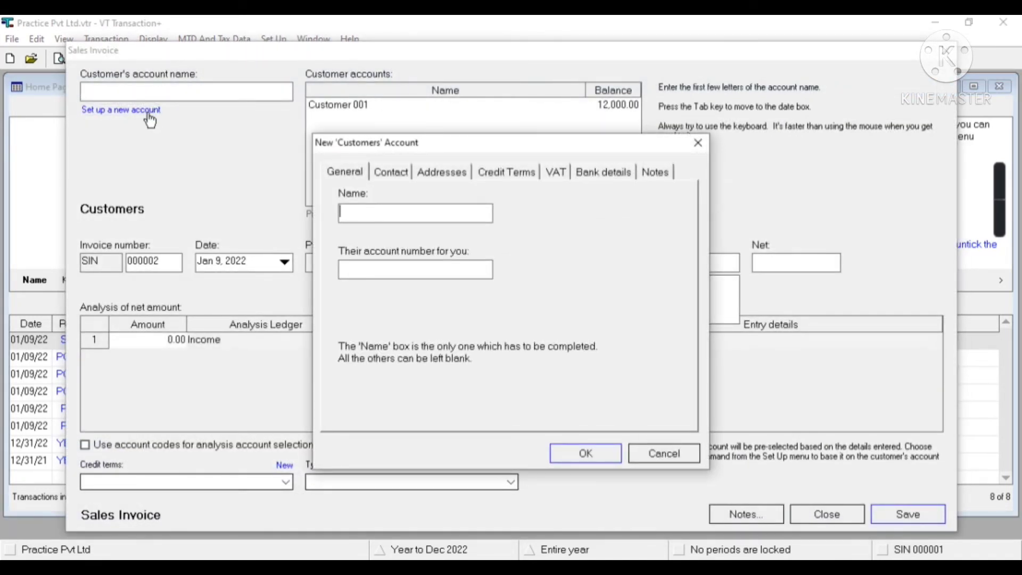
text(CUSTOMER 002)
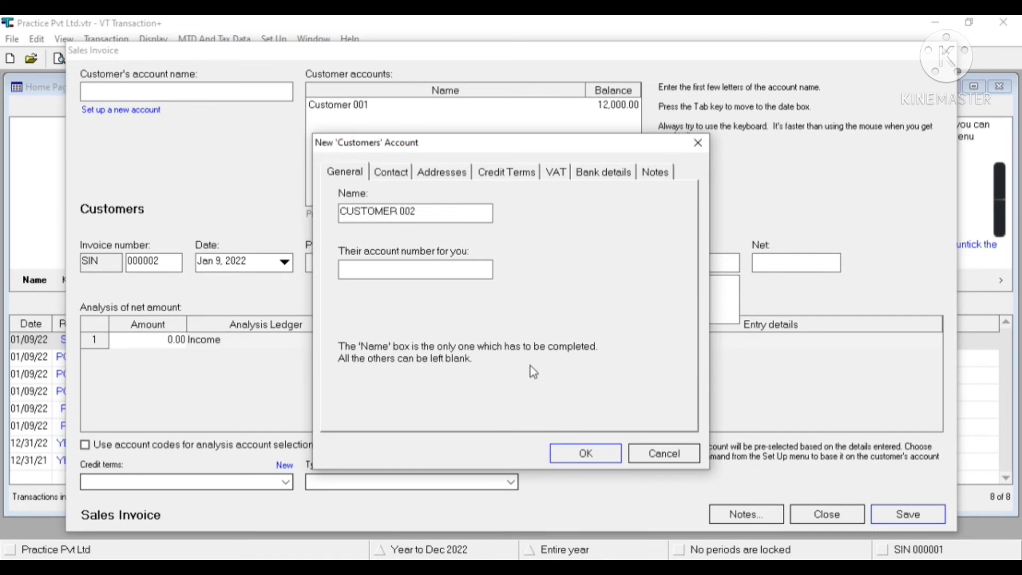
click(563, 457)
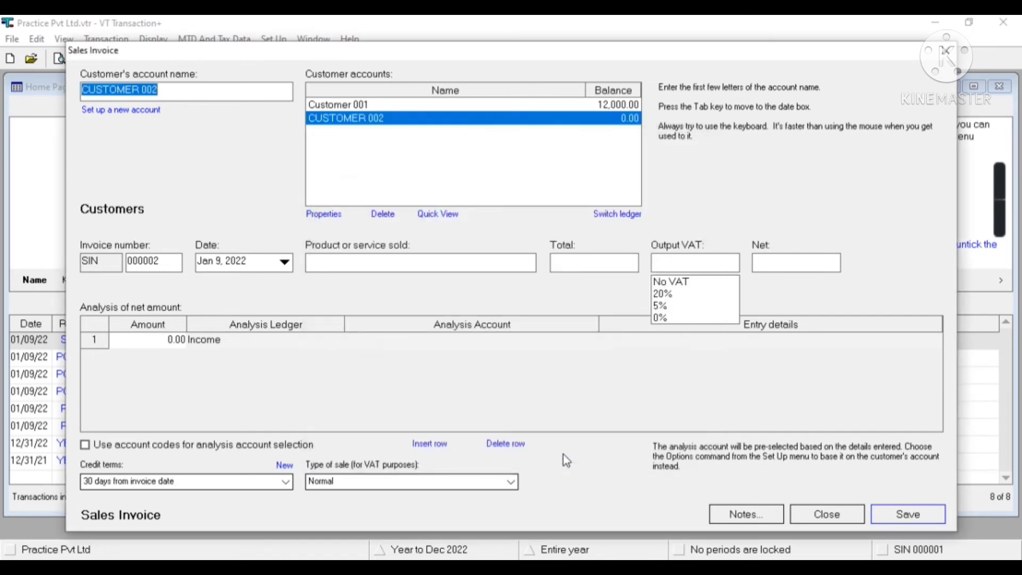
Make CUSTOMER 002 the invoice's customer with product 'Sales' and a 1500 total.
click(337, 107)
click(338, 118)
click(339, 107)
click(339, 119)
click(391, 264)
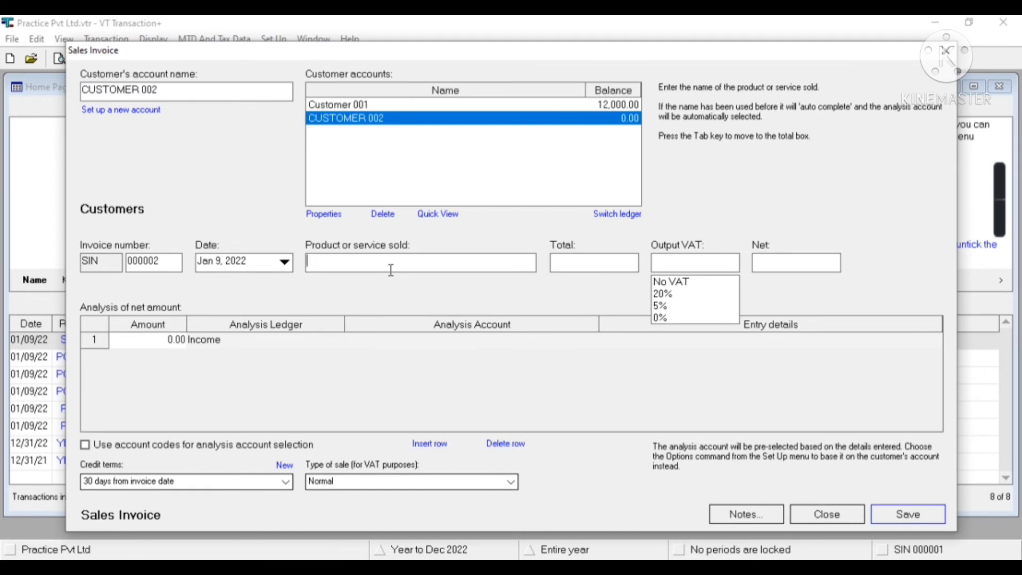
text(Sales)
key(Tab)
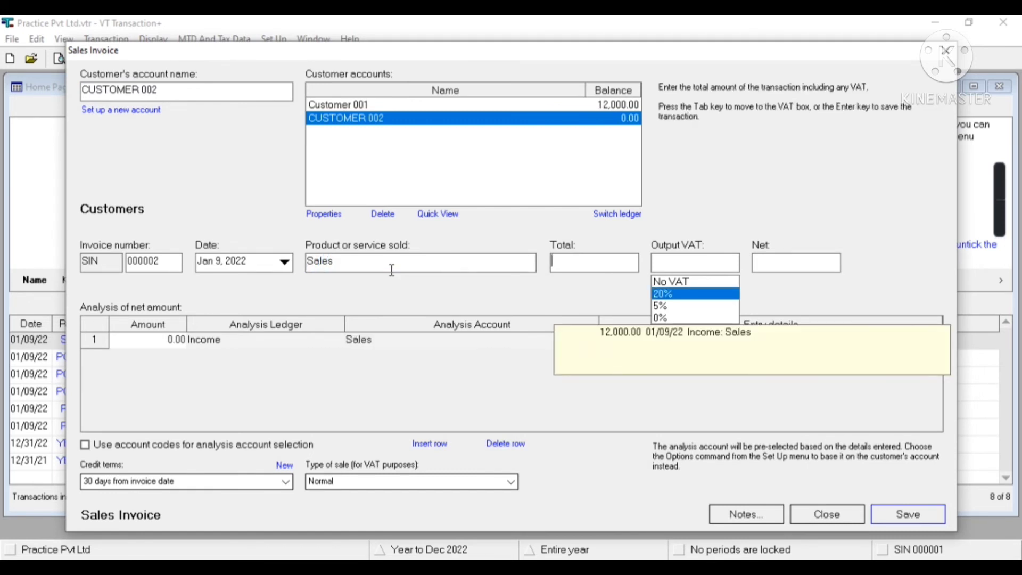
text(1500)
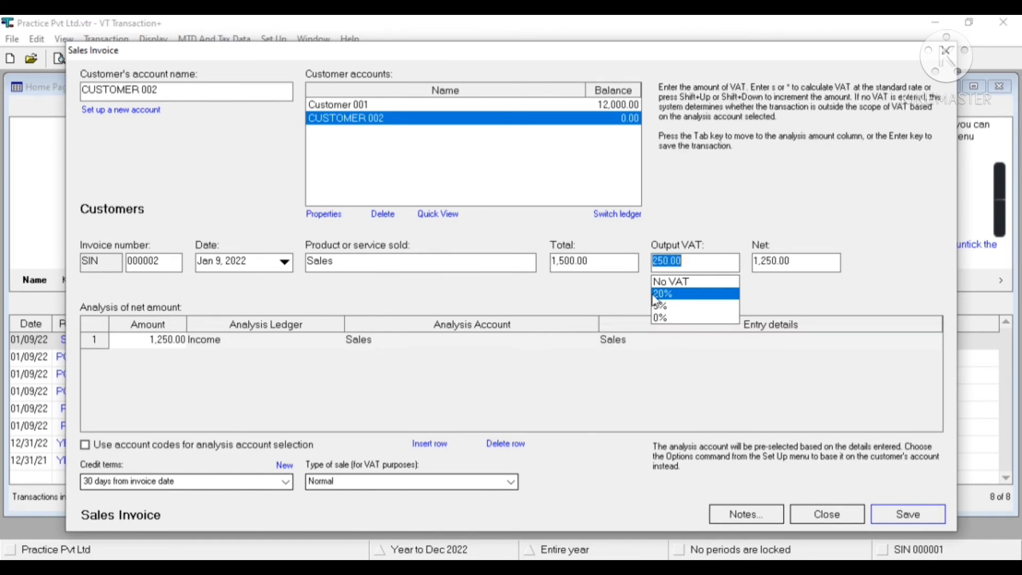
Post the net amount to Income: Other Sales and save the 1,500.00 invoice.
click(250, 341)
key(Tab)
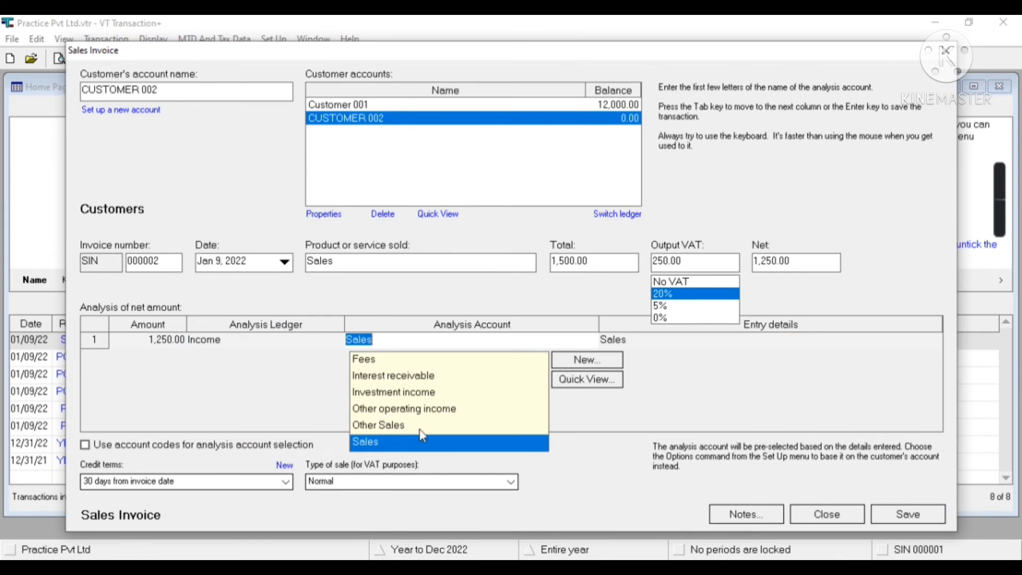
click(419, 425)
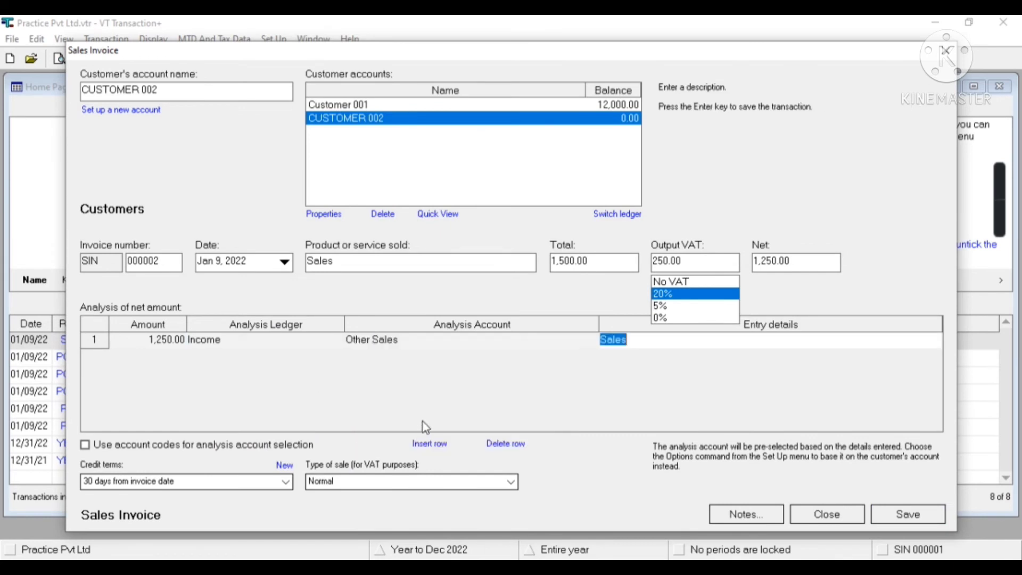
click(927, 515)
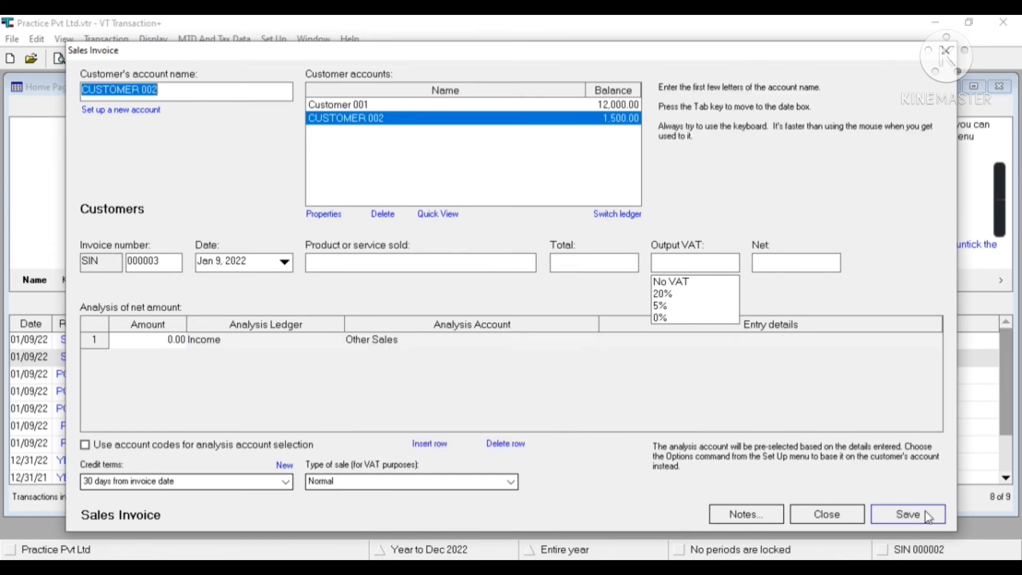
click(572, 106)
click(578, 118)
click(579, 110)
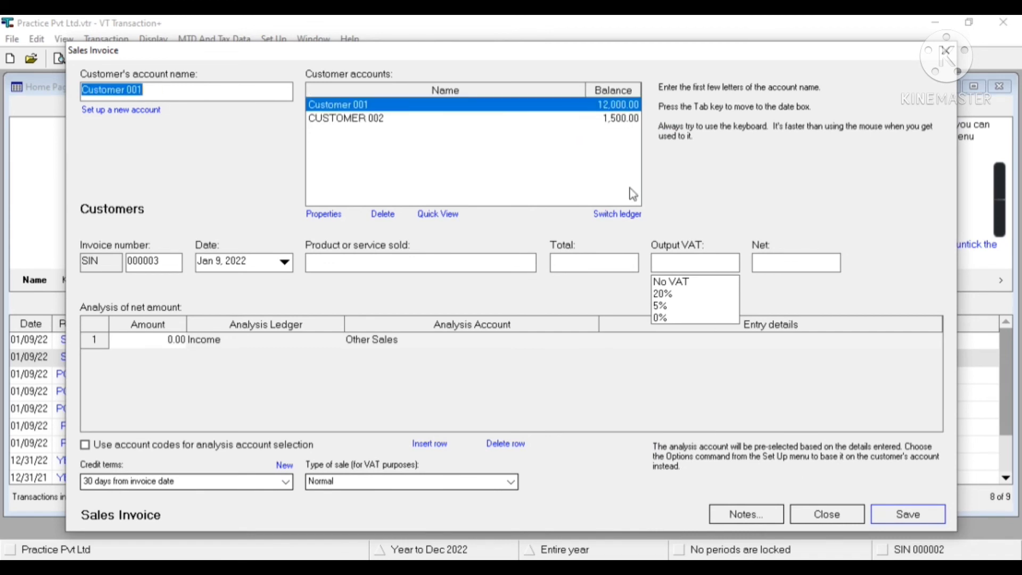
Close the invoice and compare Customer 001 and CUSTOMER 002 balances in the customer account list.
click(820, 512)
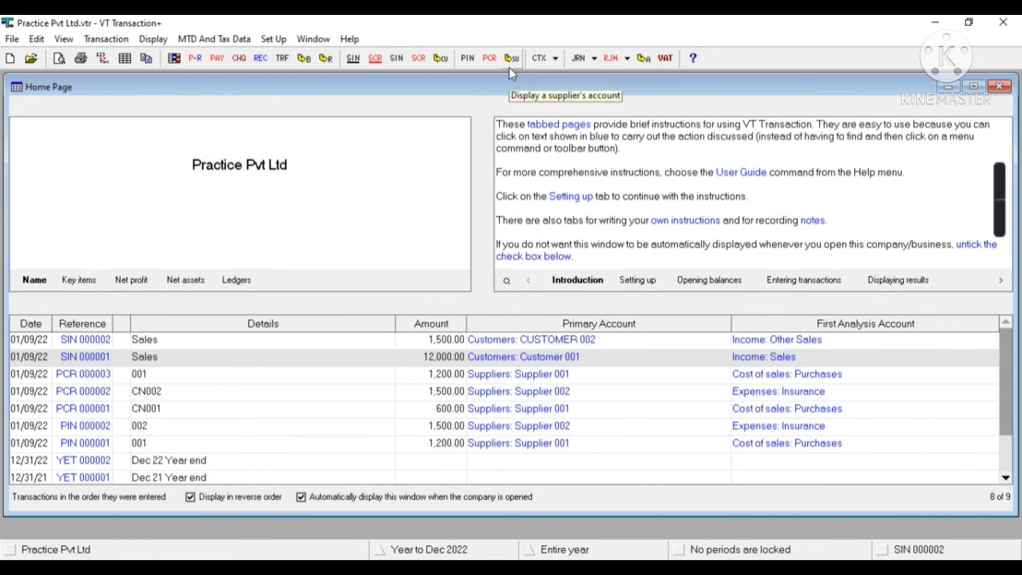
click(440, 59)
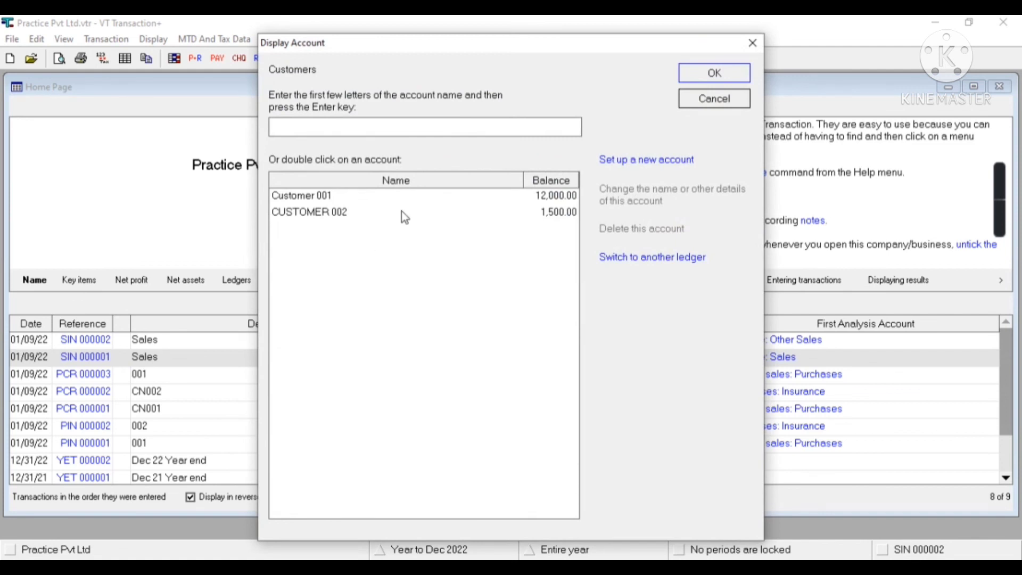
click(360, 200)
click(367, 212)
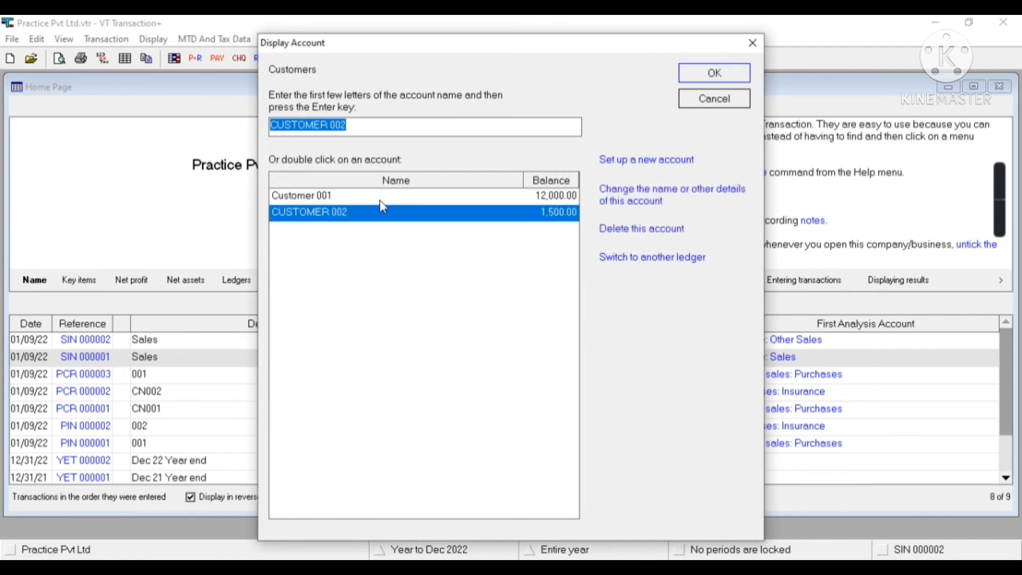
click(399, 195)
click(717, 100)
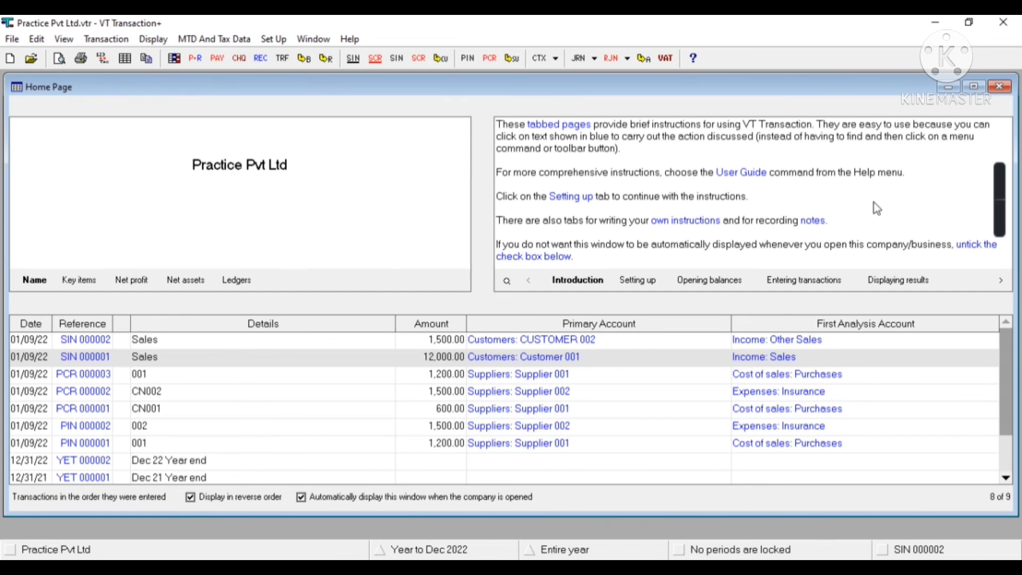
click(999, 207)
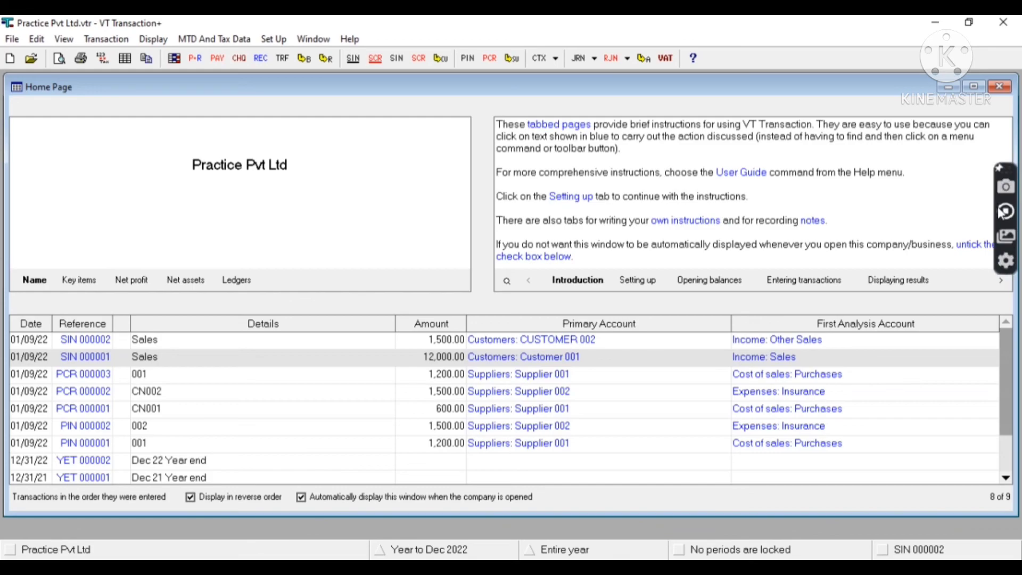